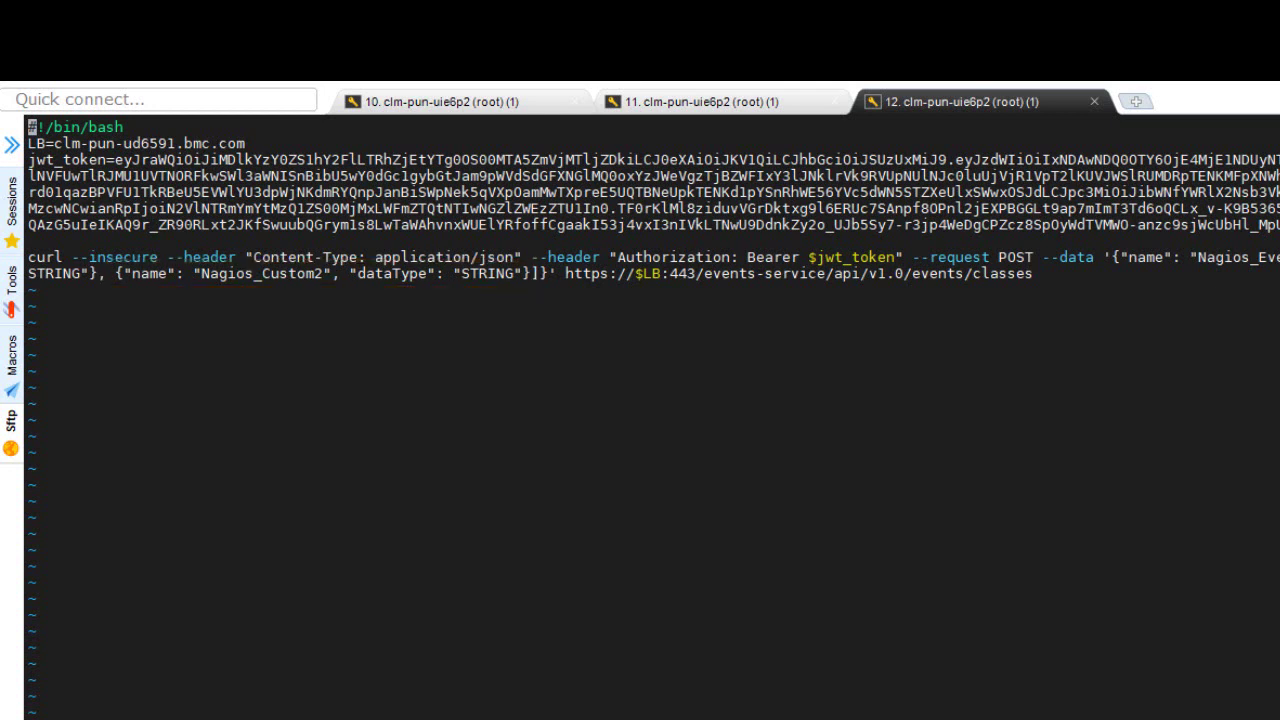
Exit vi without changes and run 3.create_nagios_class.sh to create the event class.
type(":q")
key("Return")
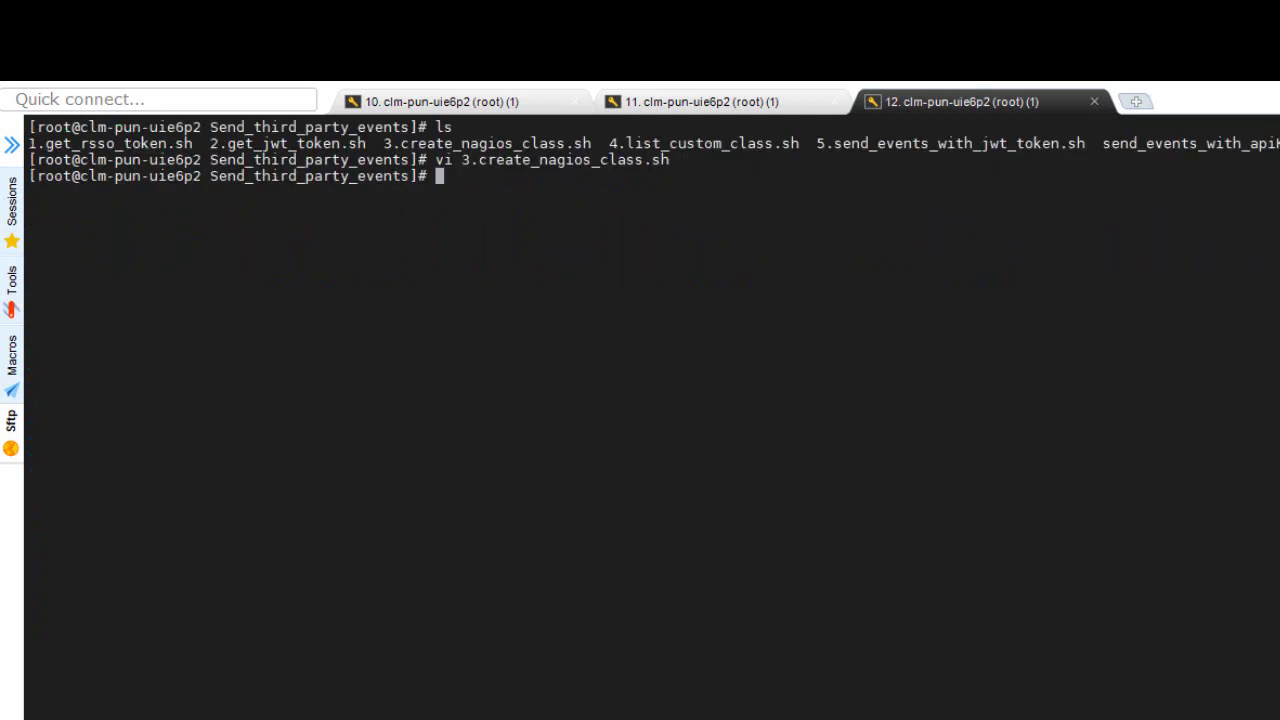
type("sh 3.create_nagios_class.sh")
key("Return")
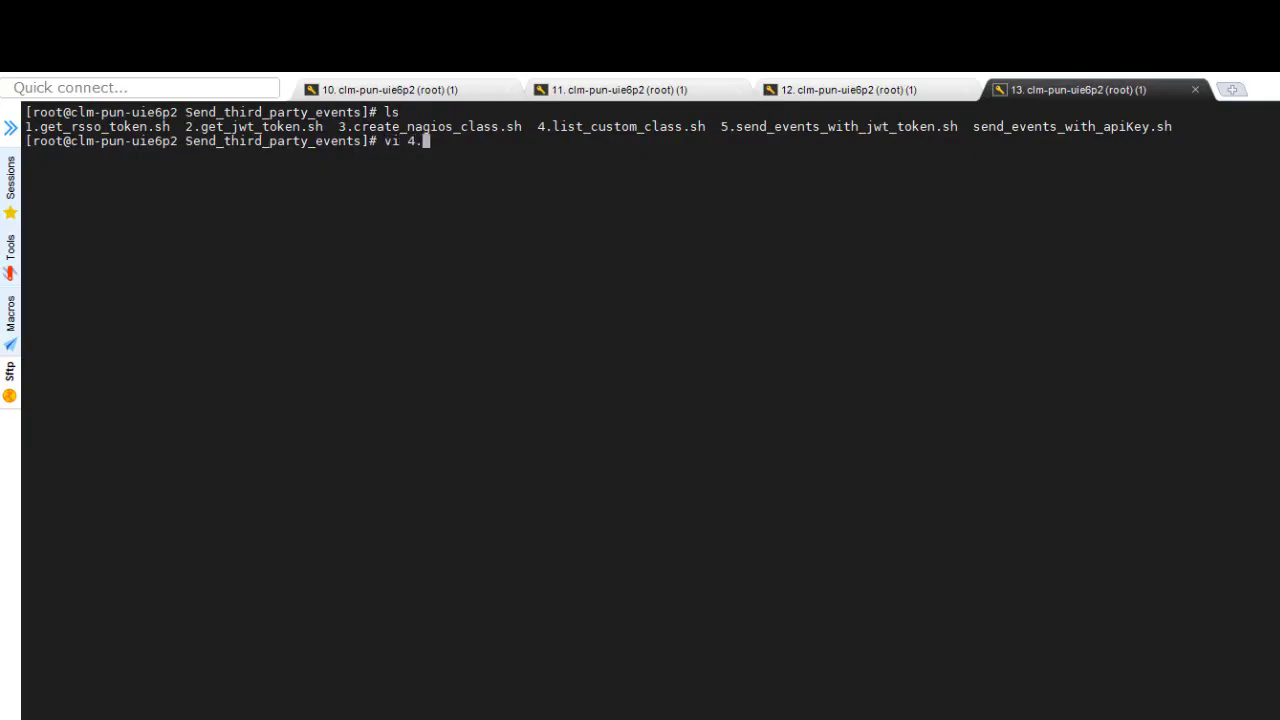
Replace <identifier> with Nagios_Event in 4.list_custom_class.sh and save it.
key("Tab")
key("Return")
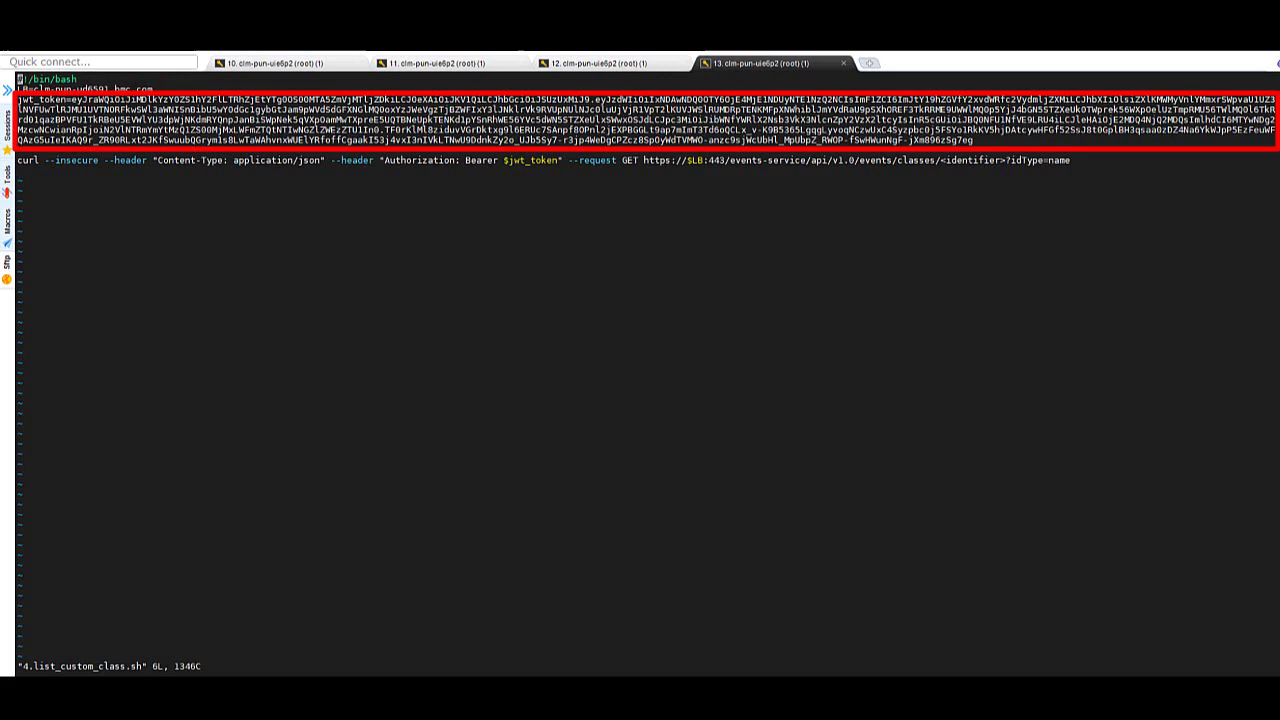
key("i")
left_click(672, 160)
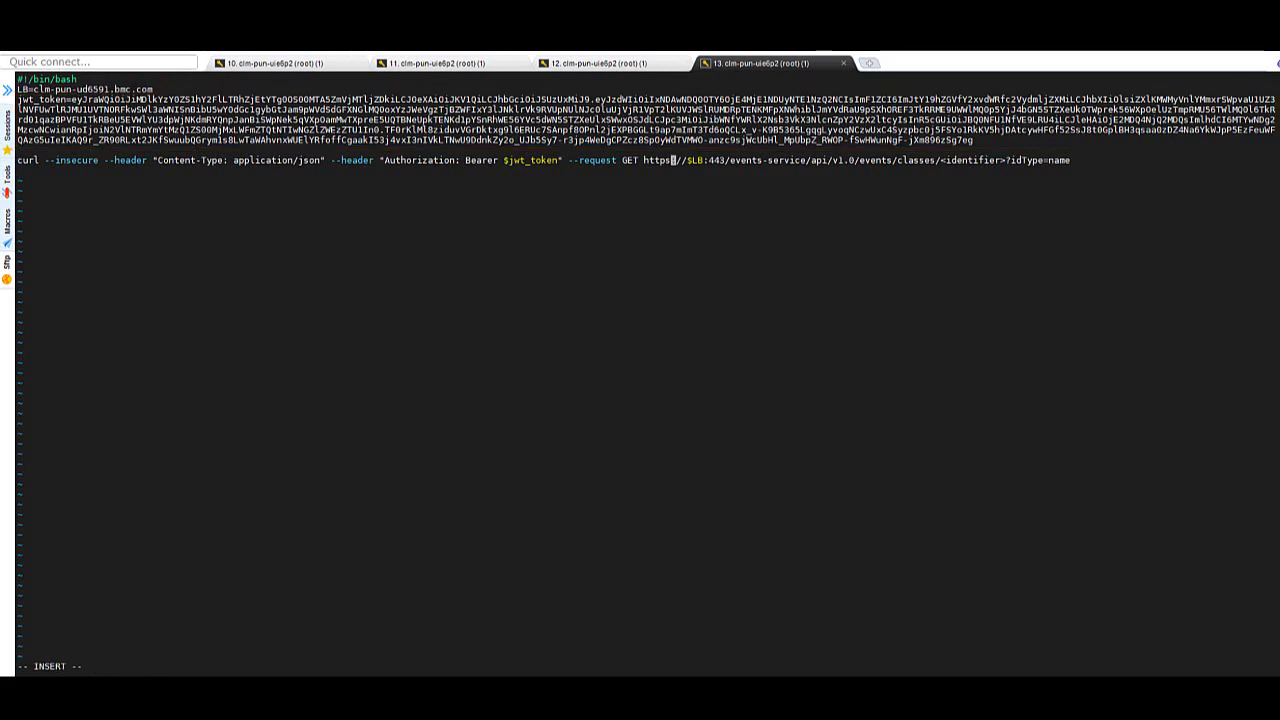
left_click(942, 160)
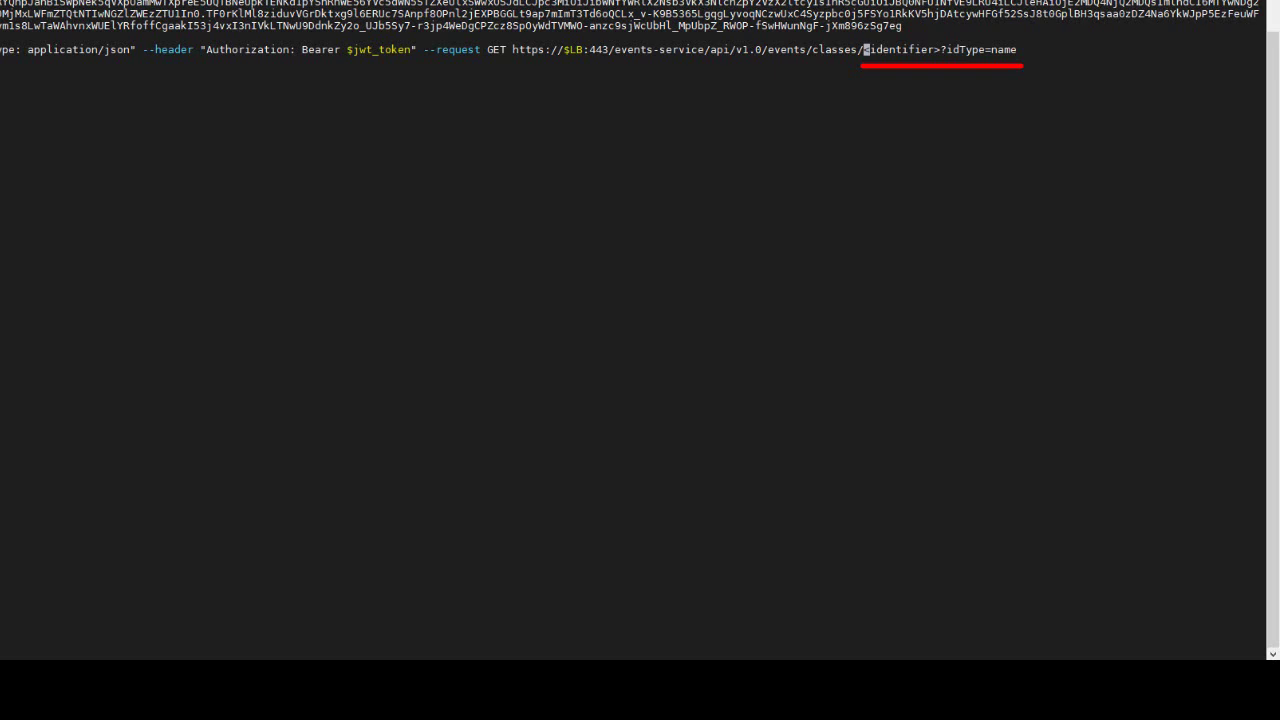
key("Right")
key("Right")
key("Right")
key("Right")
key("Right")
key("Right")
key("Right")
key("Right")
key("Right")
key("Right")
key("Right")
key("Right")
key("BackSpace")
key("BackSpace")
key("BackSpace")
key("BackSpace")
key("BackSpace")
key("BackSpace")
key("BackSpace")
key("BackSpace")
key("BackSpace")
key("BackSpace")
key("BackSpace")
key("BackSpace")
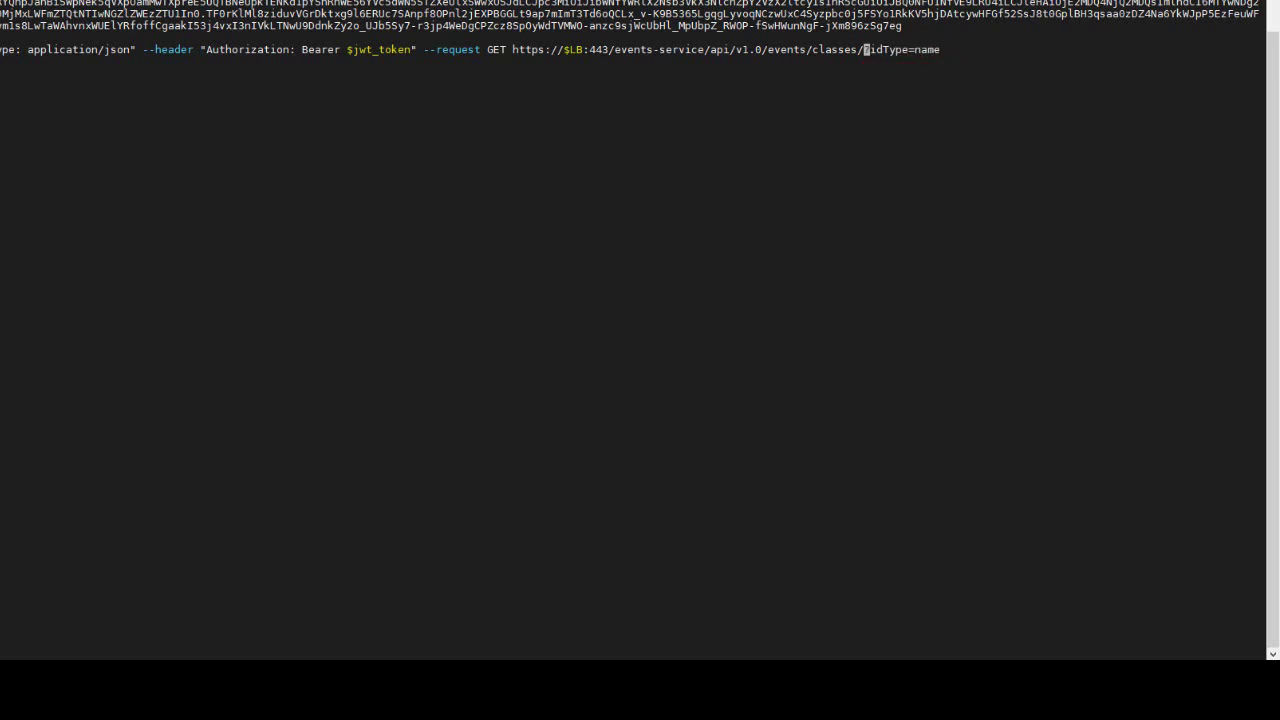
type("Nagios_Event")
key("Right")
key("Right")
key("Right")
key("Right")
key("Right")
key("Right")
key("Right")
key("Right")
key("Right")
key("Right")
key("Right")
key("Right")
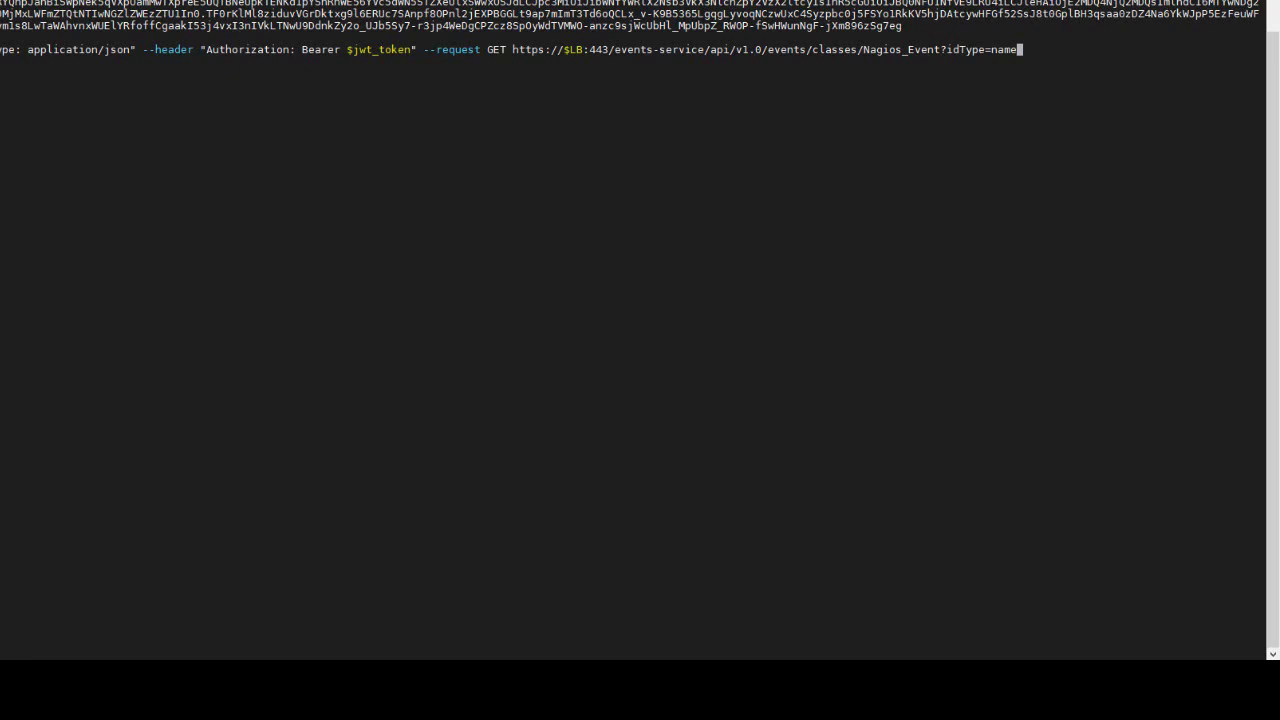
key("Escape")
type(":wq!")
key("Return")
Run 4.list_custom_class.sh to look up the Nagios_Event class and its slots.
type("sh 4.")
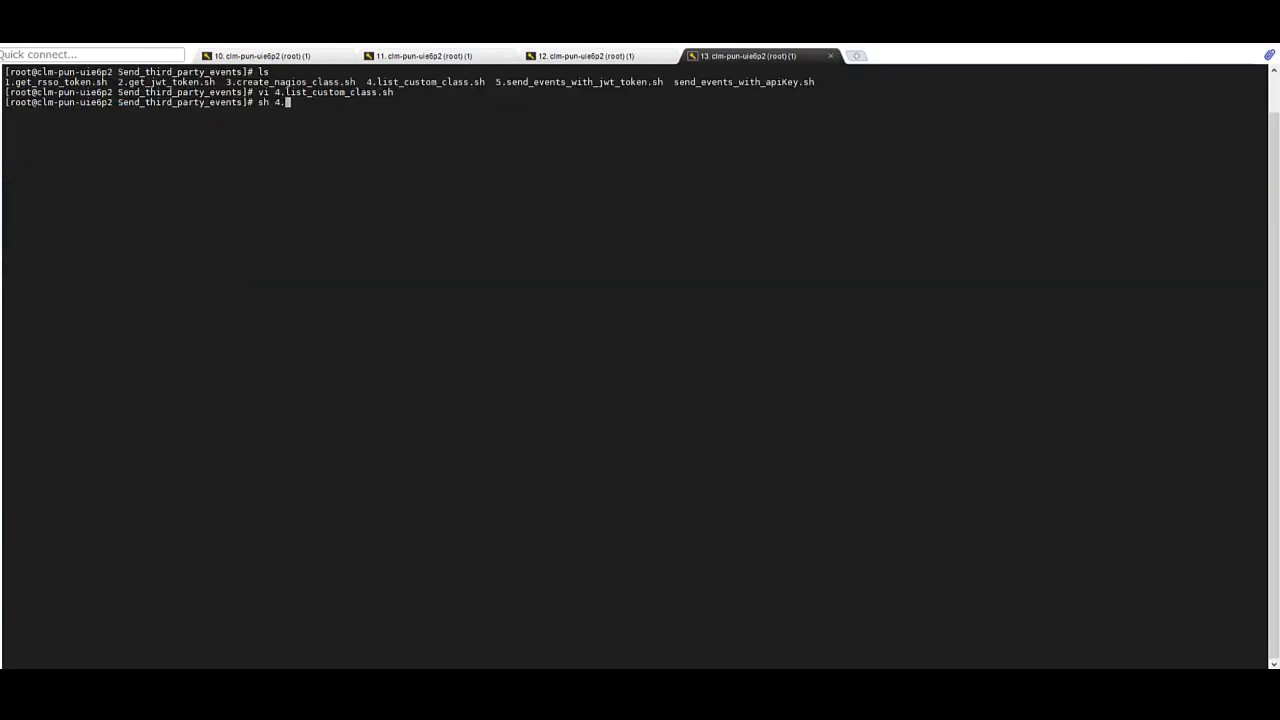
key("Tab")
key("Return")
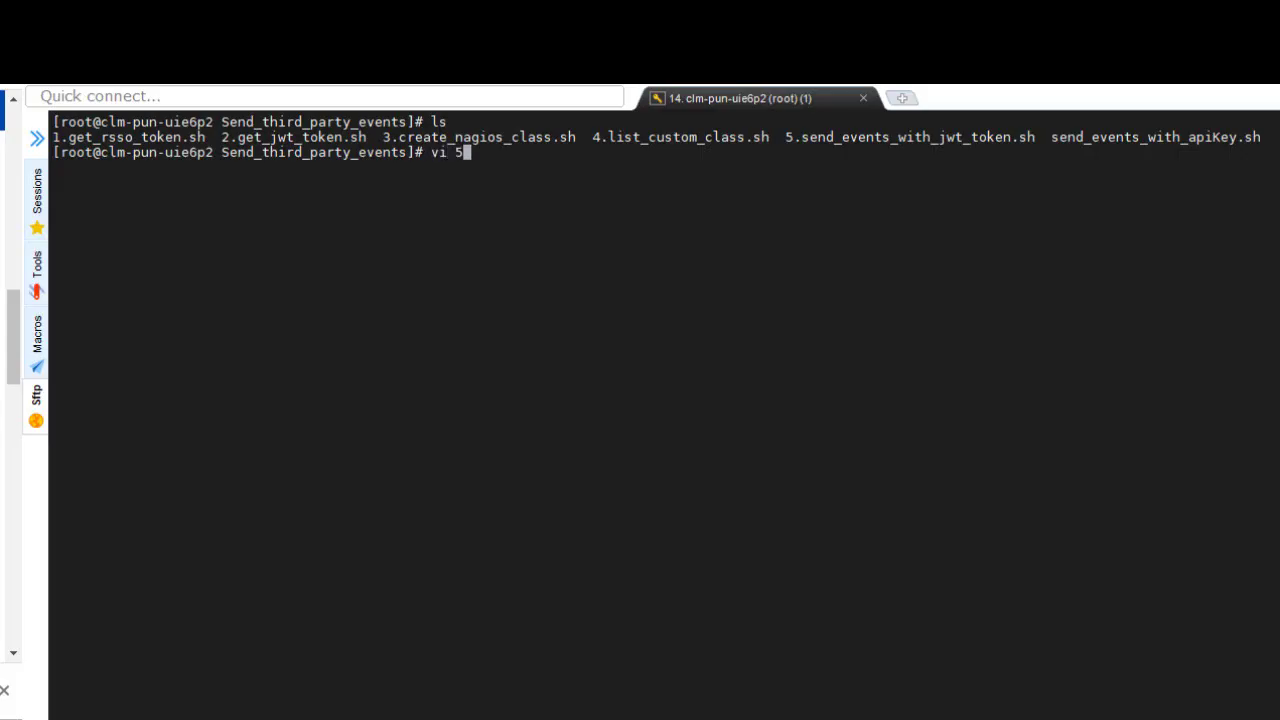
Review the curl POST in 5.send_events_with_jwt_token.sh and quit vi unchanged.
key("Tab")
key("Return")
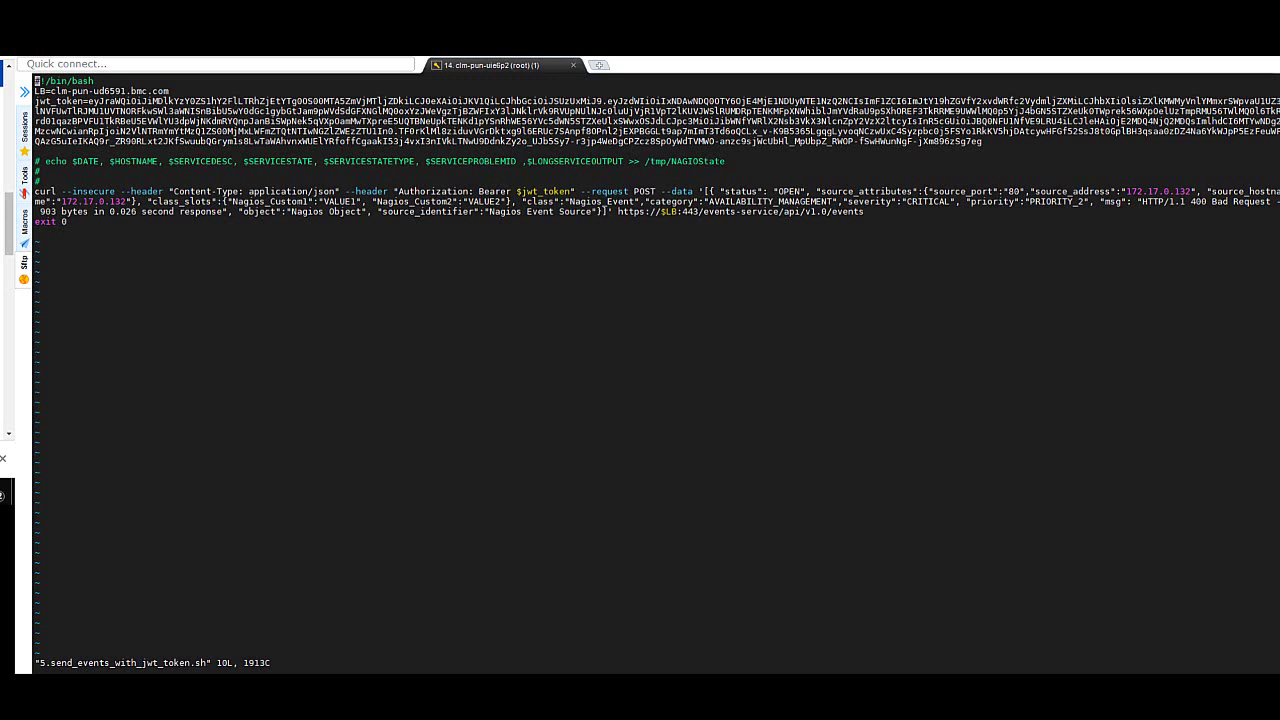
type(":q")
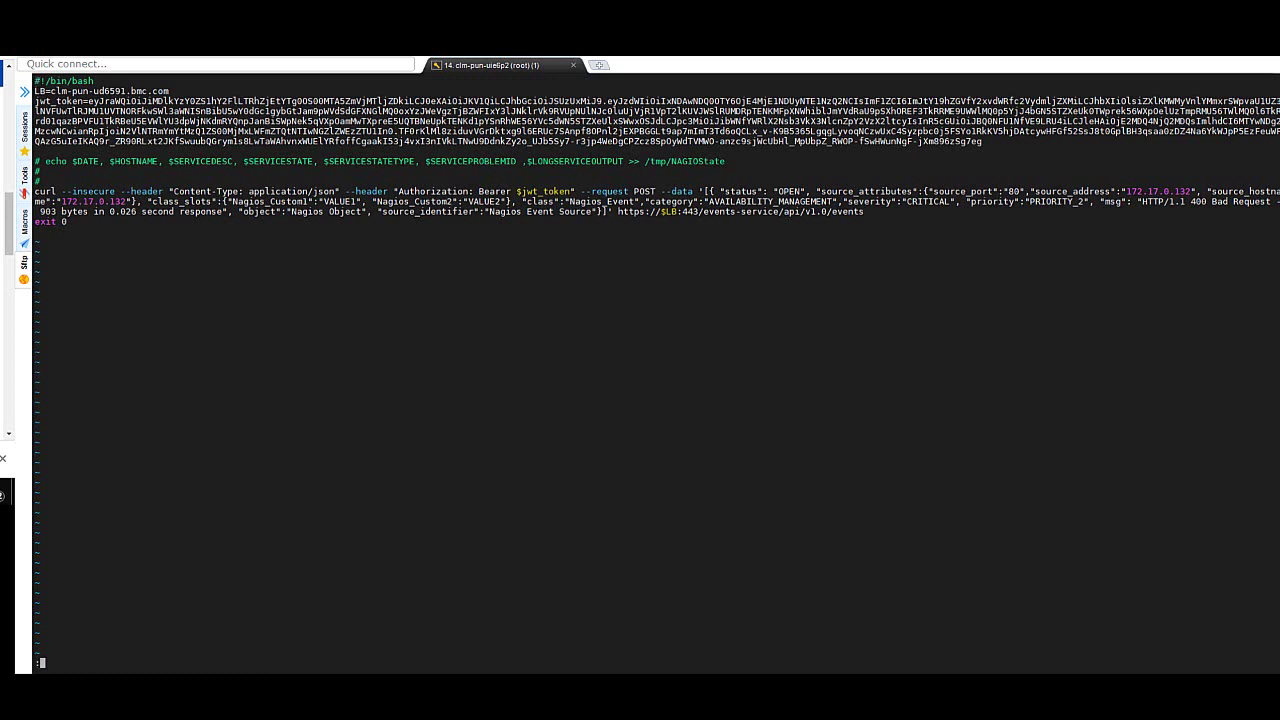
key("Return")
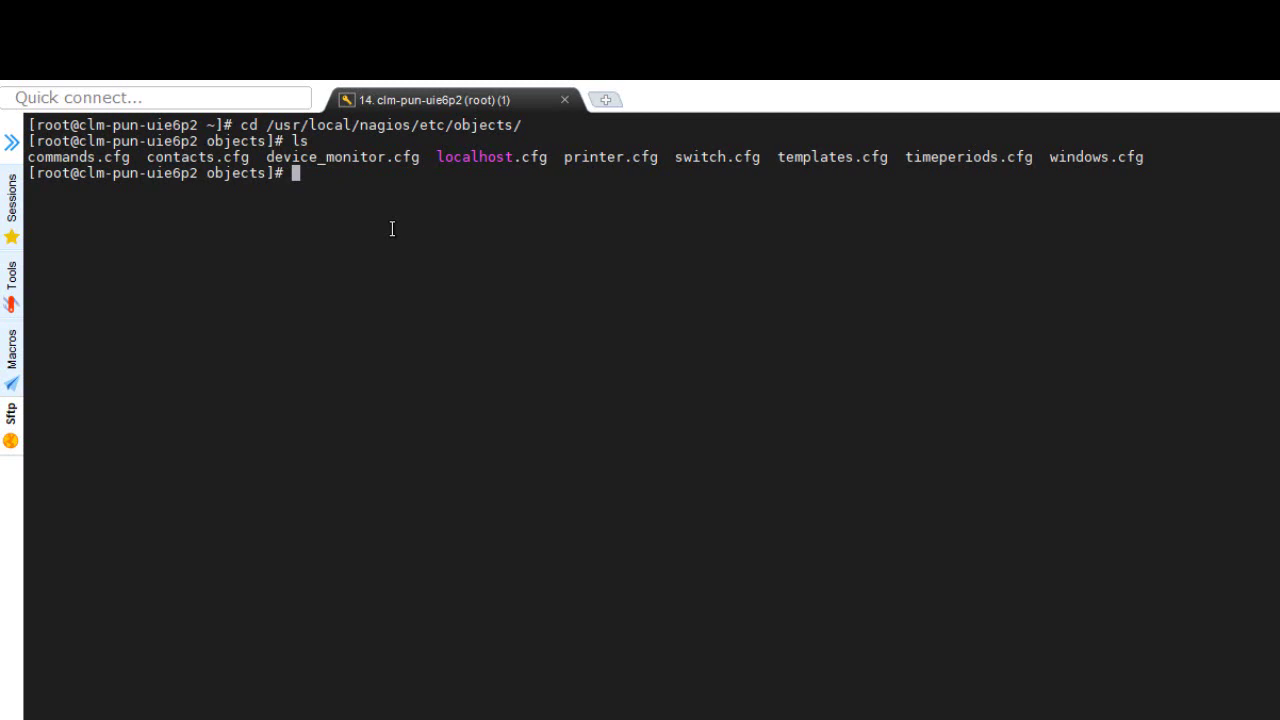
type("cat dev")
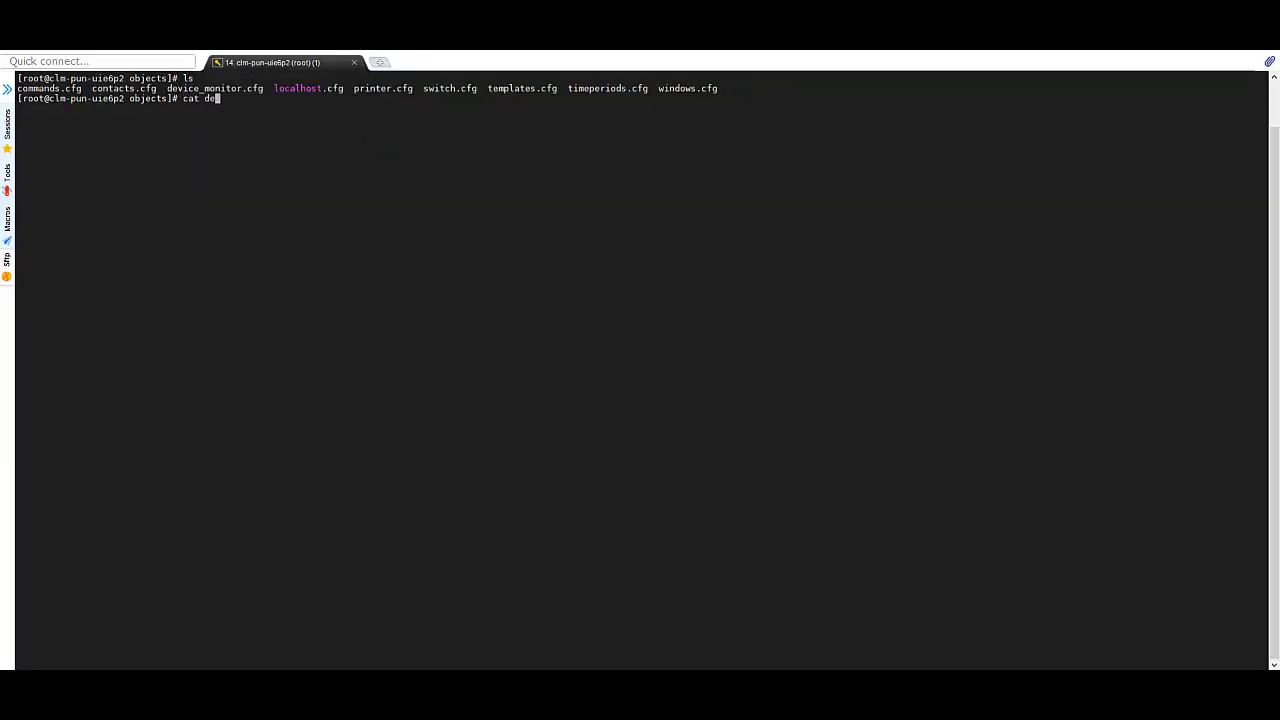
key("Tab")
key("Return")
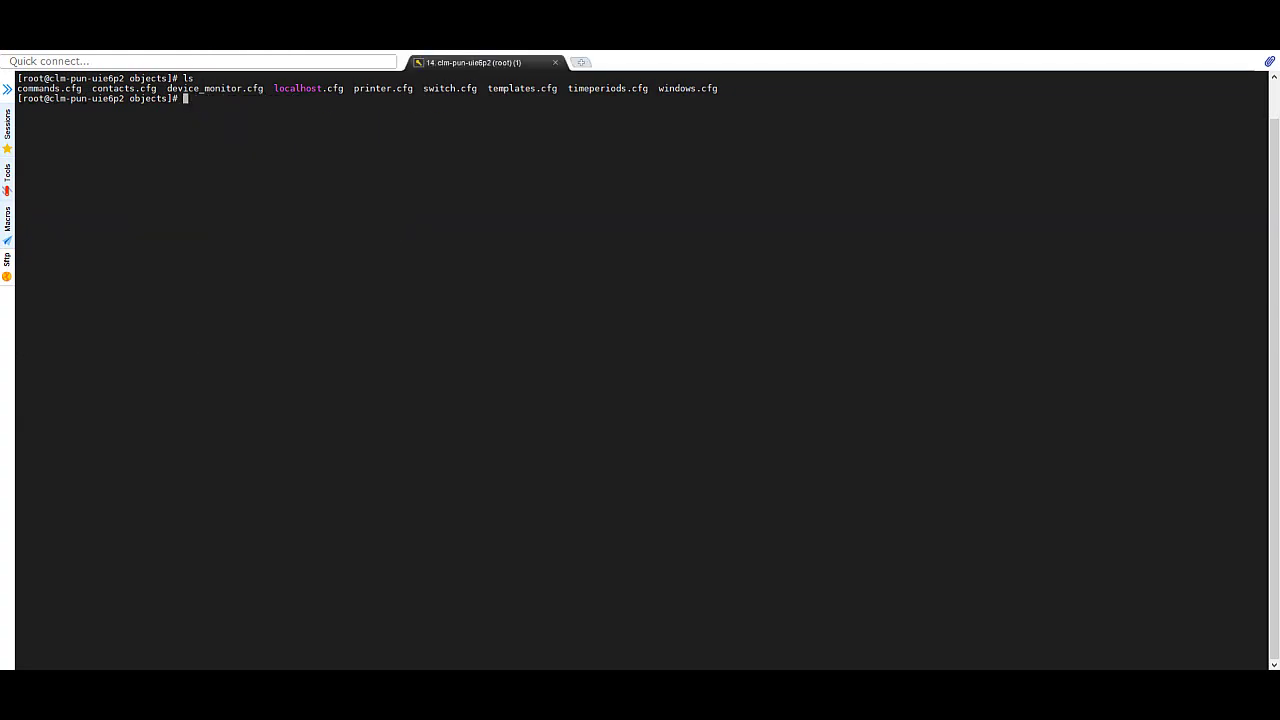
Print commands.cfg to view the inform_ts event handler command.
type("cat commands.cfg")
key("Return")
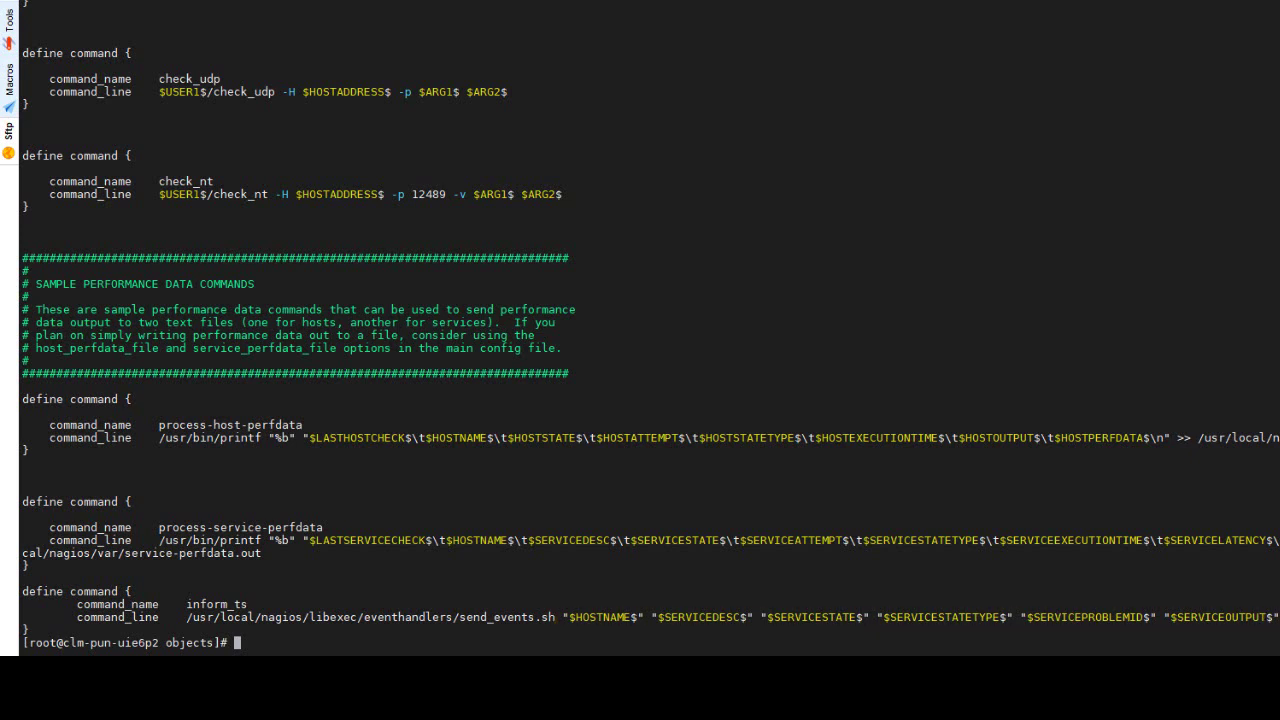
type("cd")
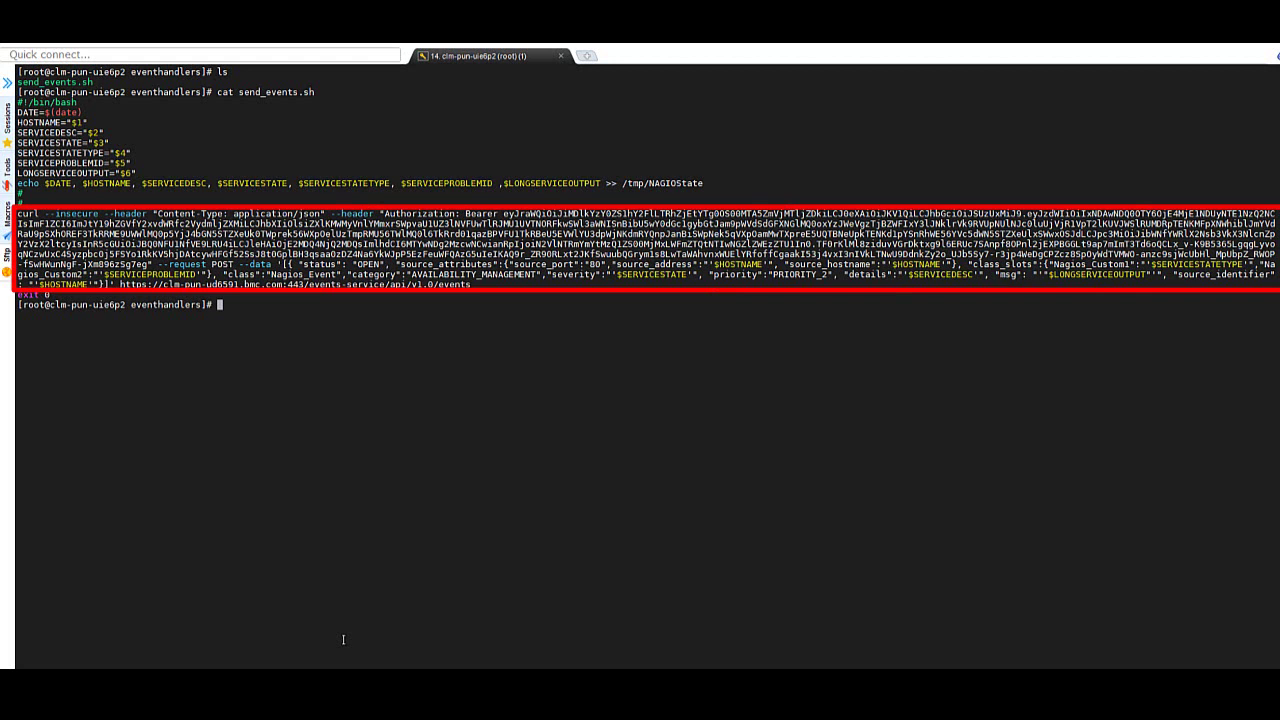
Change into the /usr/local/nagios/etc folder.
type("cd /usr/local/nagios/etc")
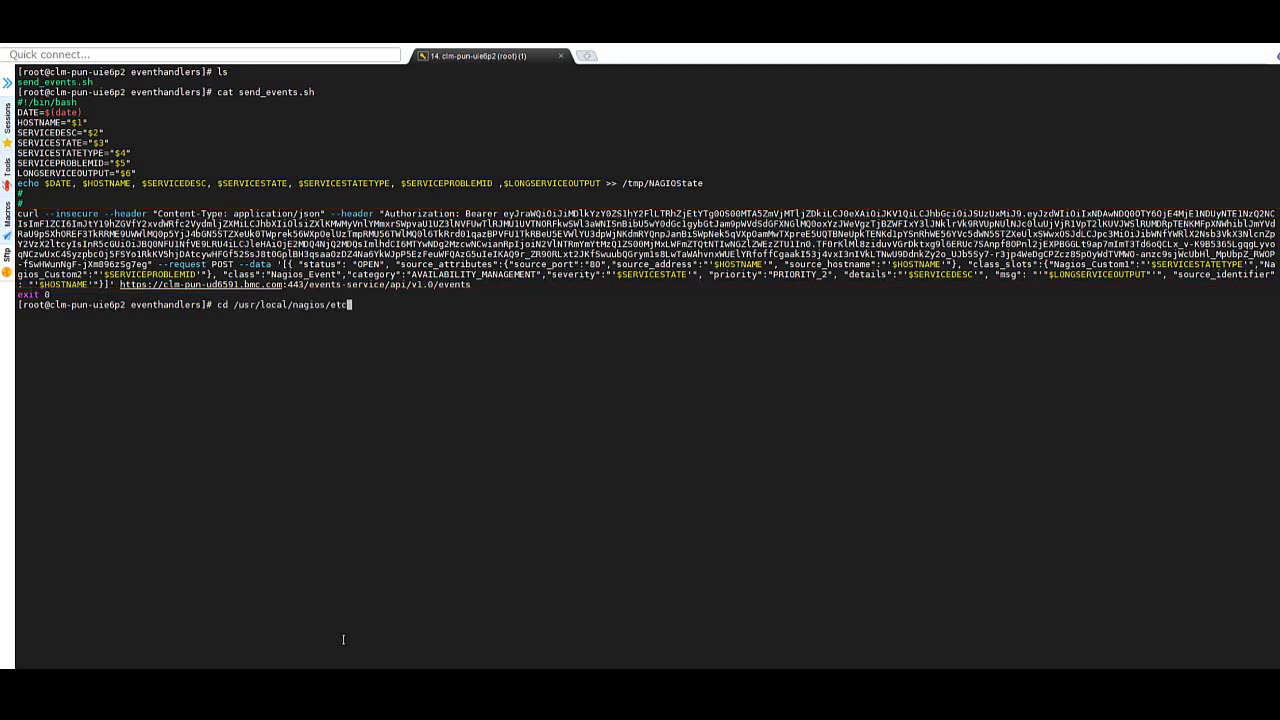
key("Tab")
key("Return")
List the etc folder and print nagios.cfg, scrolling up to its cfg_file entries.
type("ls")
key("Return")
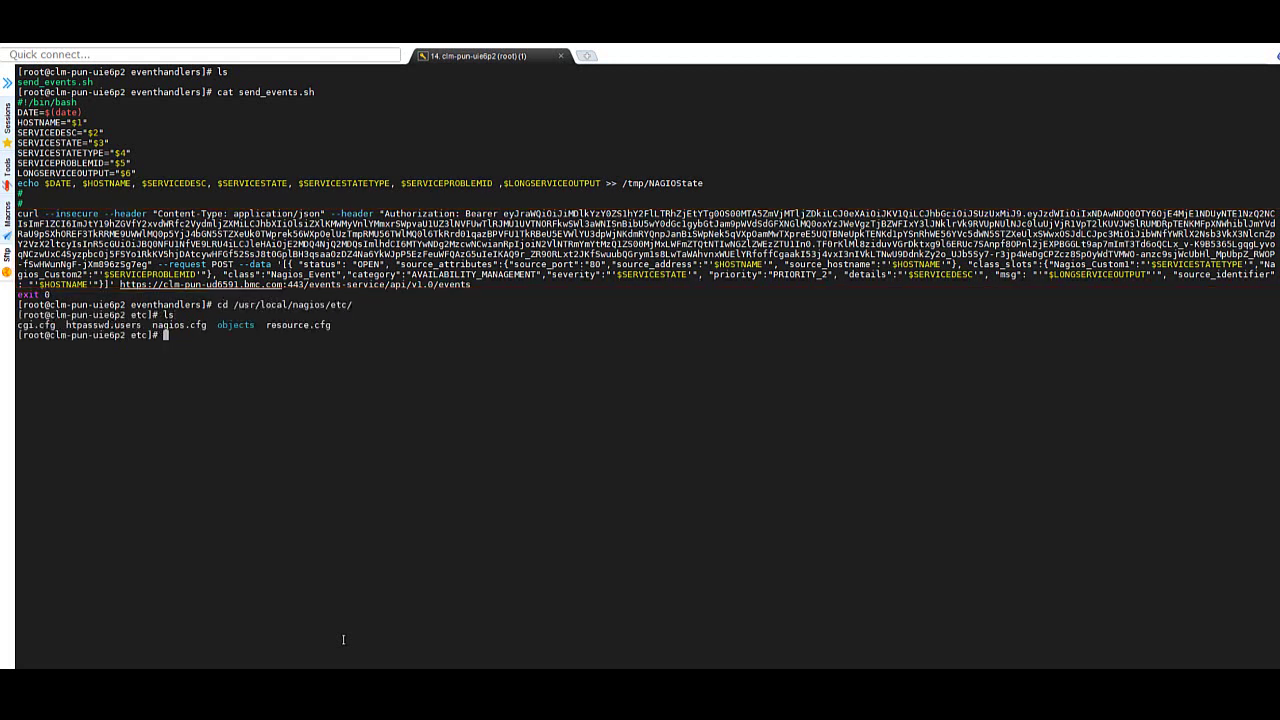
type("cat nagios.cfg")
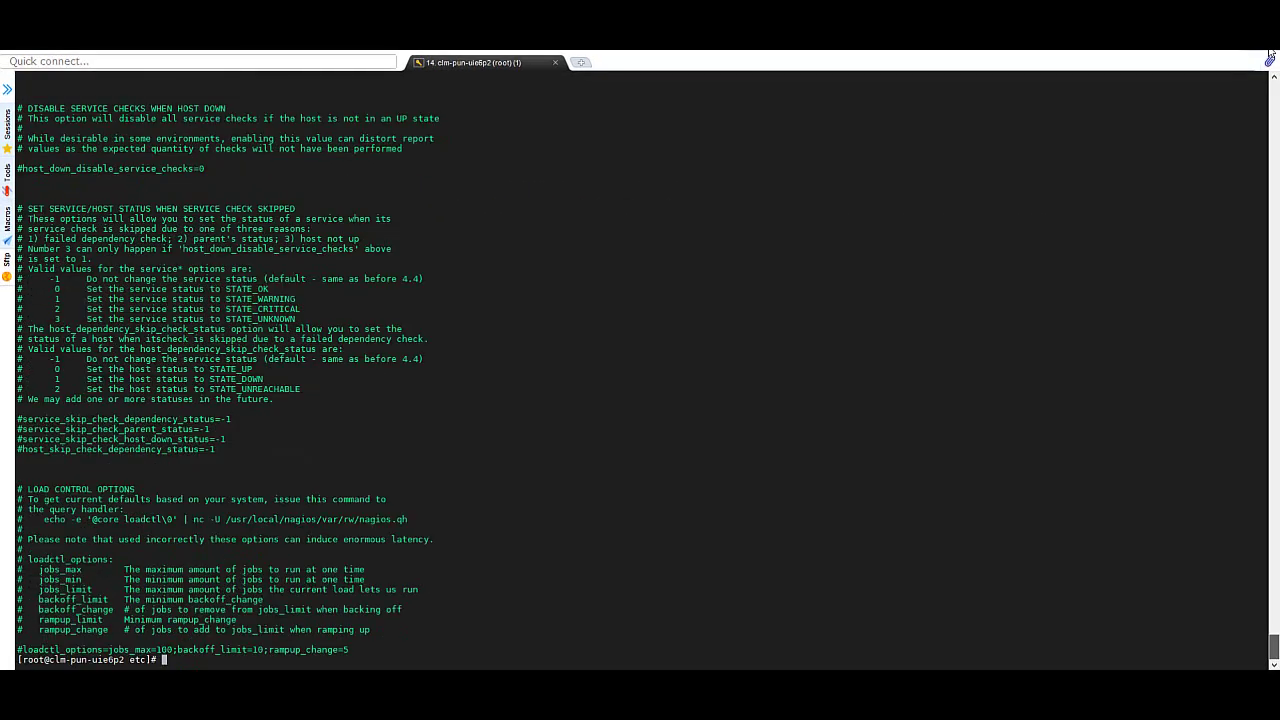
scroll(1272, 62, "up", 15)
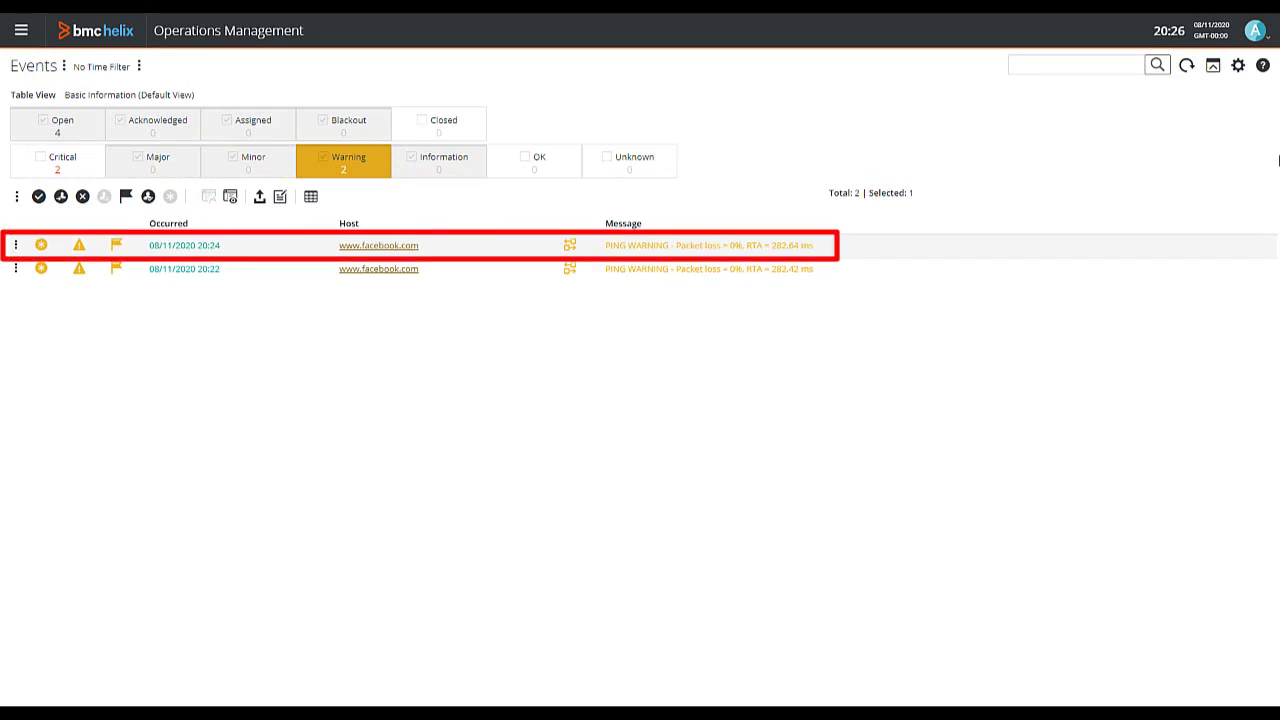
left_click(206, 246)
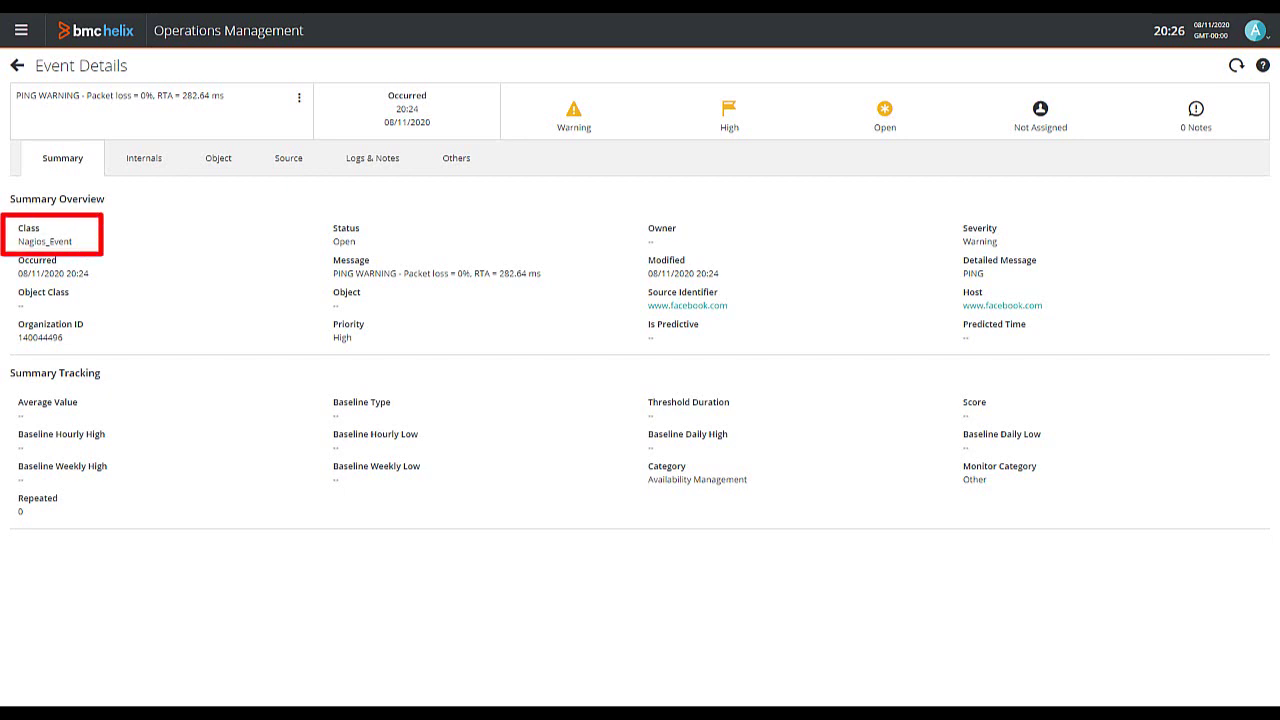
View the event's Others details: Nagios_Custom1 HARD and Nagios_Custom2 12.
left_click(470, 163)
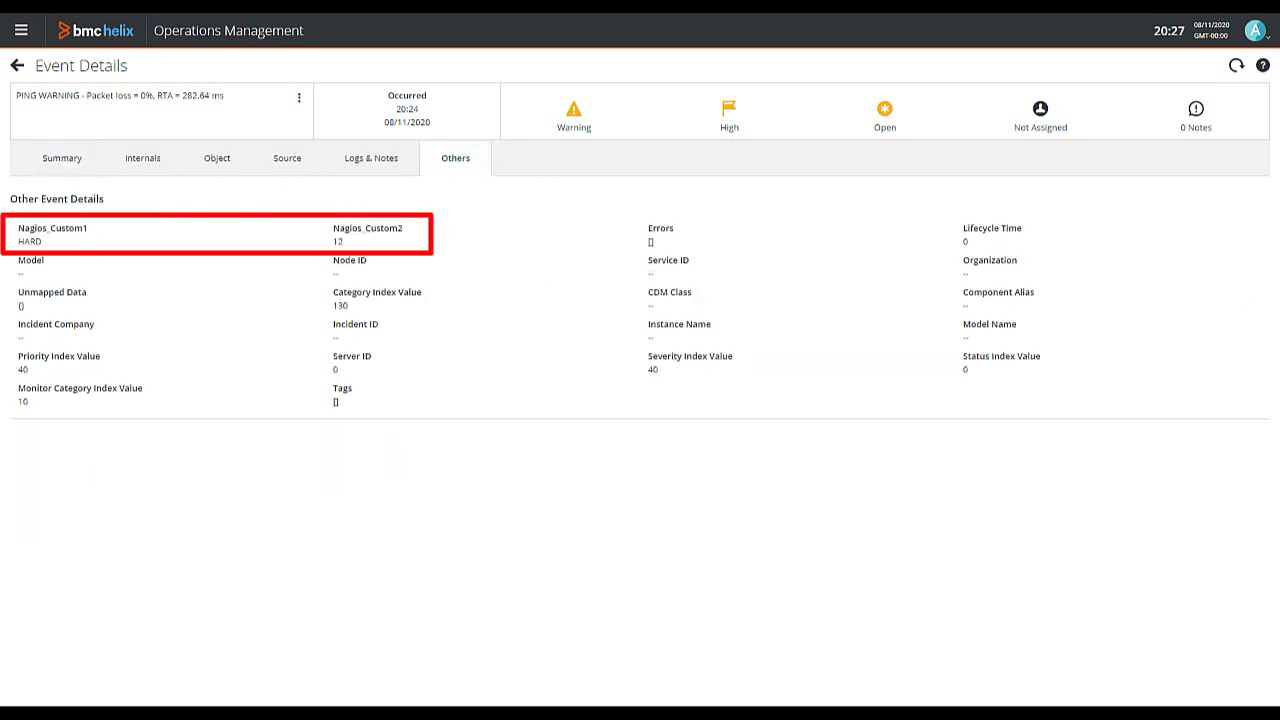